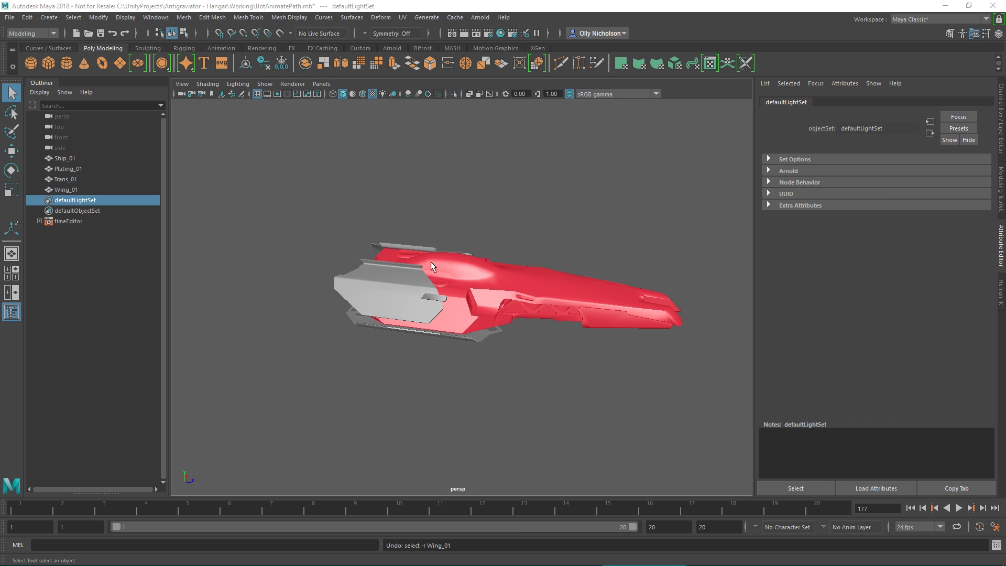
Inspect the ship's underside, then select Ship_01 and show its attributes
left_click_drag(448, 267, 400, 273, "alt")
scroll(484, 273, "up", 4)
scroll(484, 274, "down", 2)
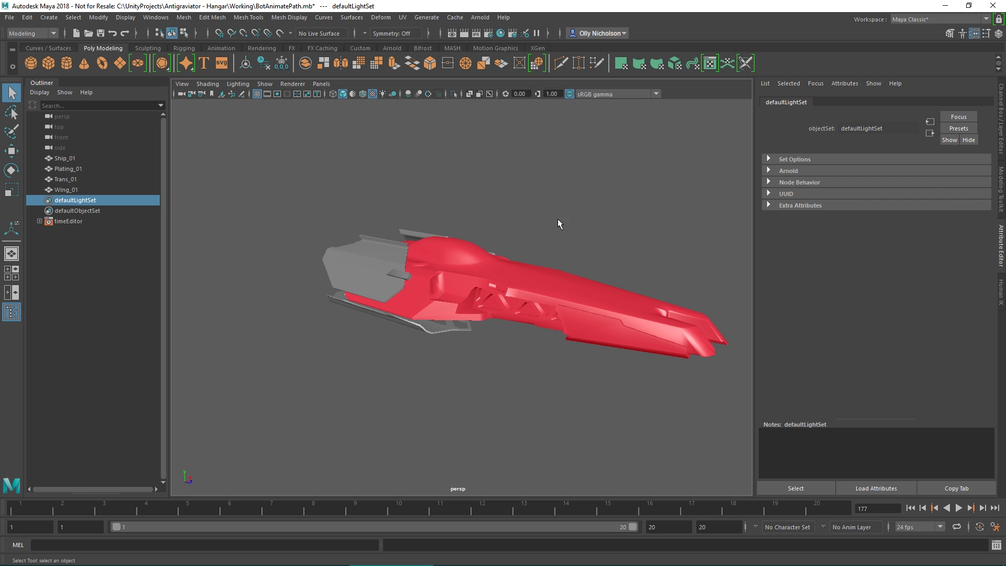
left_click_drag(416, 296, 443, 298, "alt")
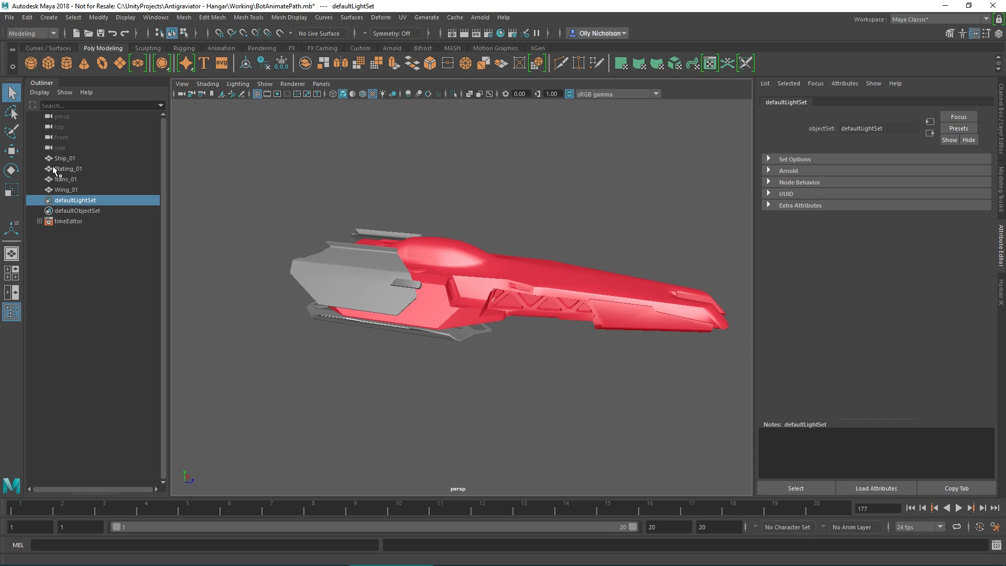
left_click(64, 158)
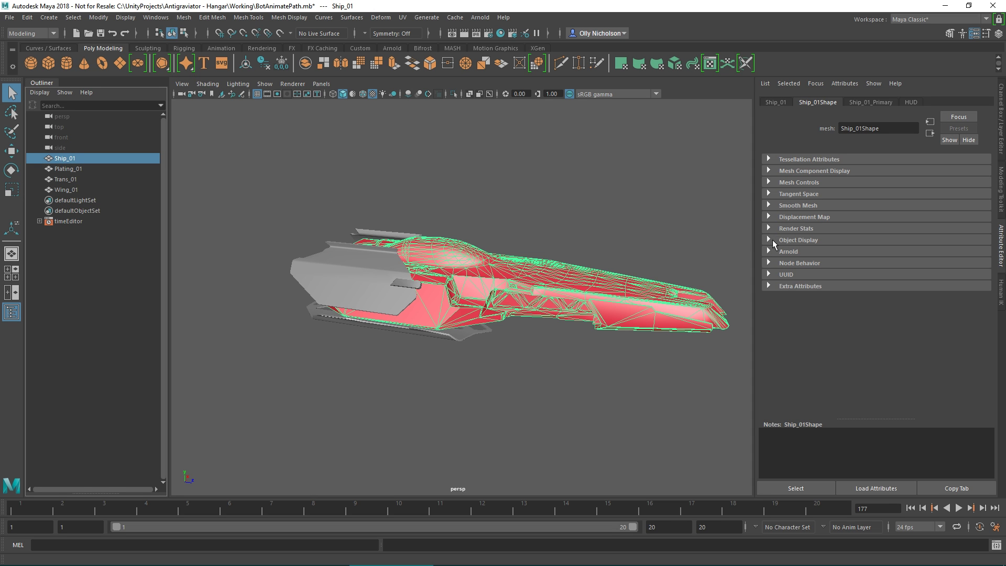
left_click(781, 105)
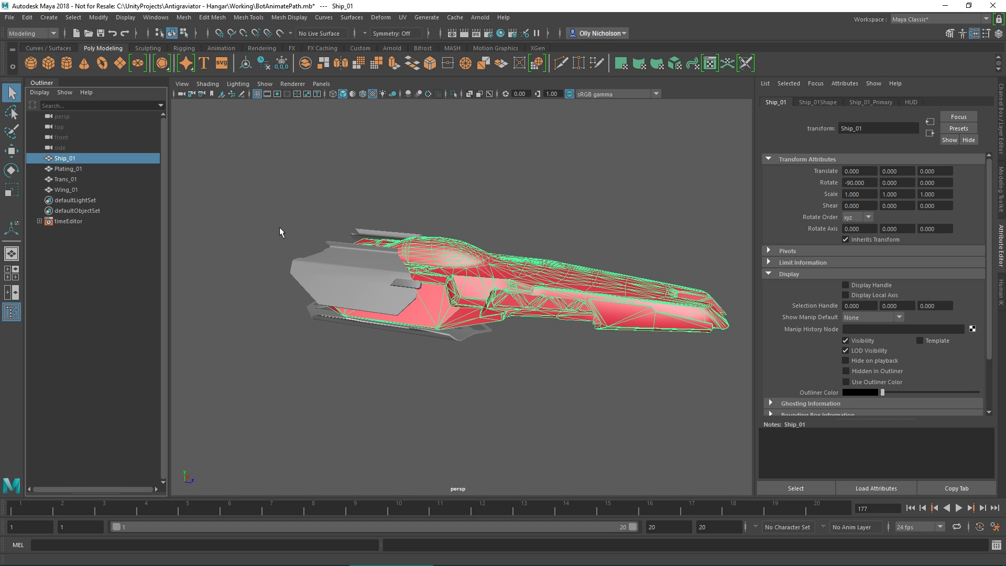
Parent Wing_01, Trans_01 and Plating_01 under Ship_01 in the Outliner
left_click(60, 190)
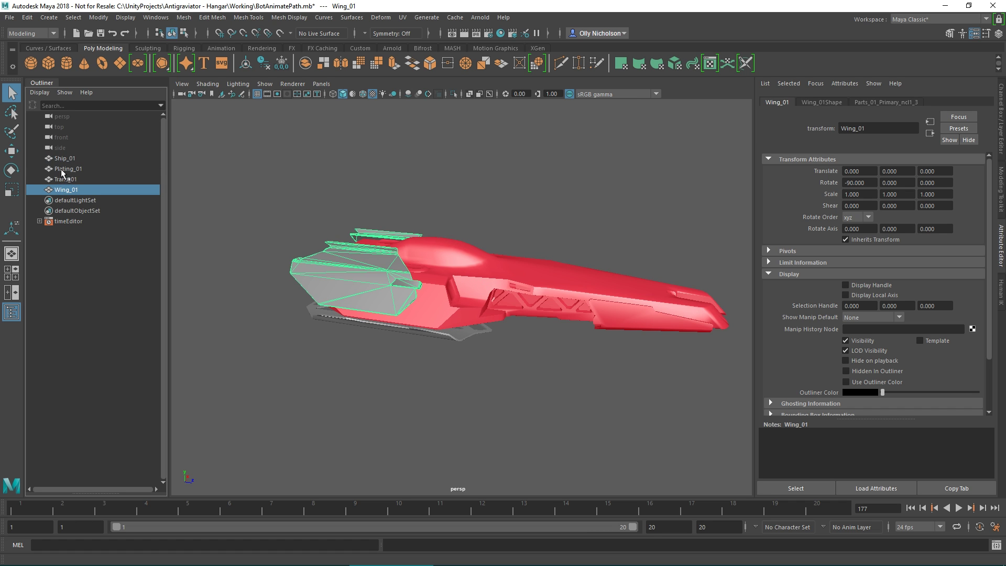
left_click(62, 170, "shift")
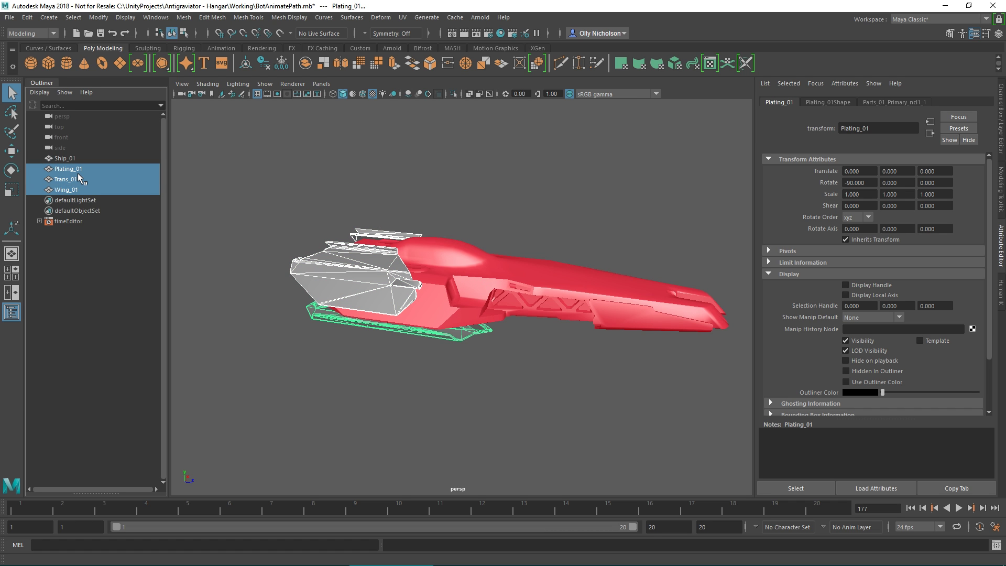
left_click_drag(60, 171, 65, 159)
left_click(64, 159)
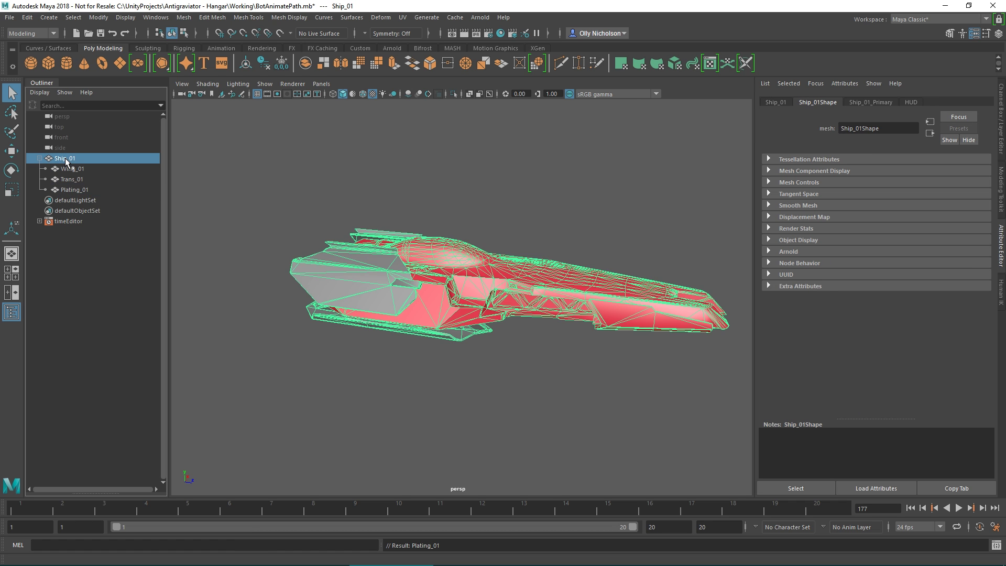
mouse_move(591, 306)
left_mouse_down("alt")
mouse_move(545, 298)
mouse_move(576, 296)
left_mouse_up("alt")
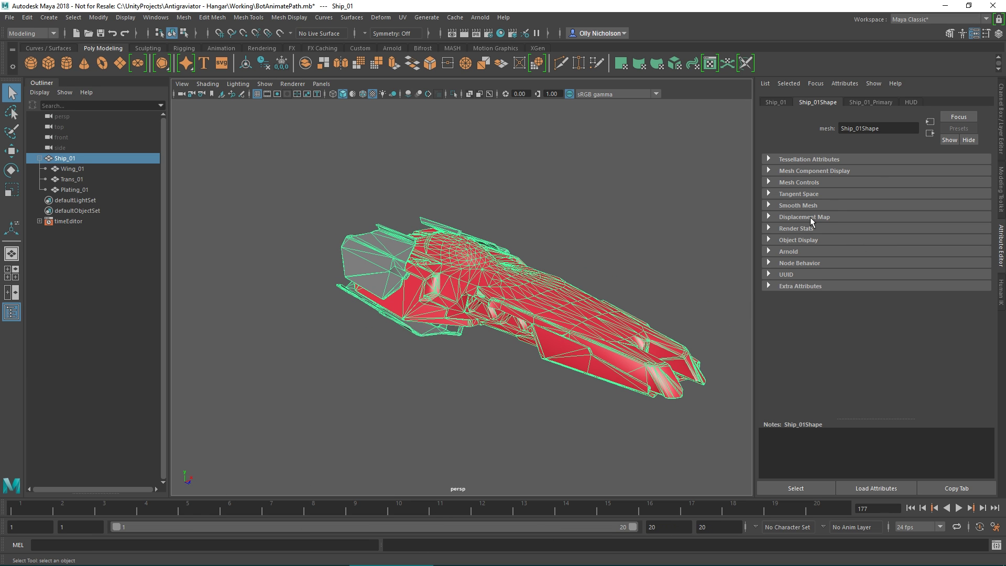
Set a key on all of Ship_01's attributes at frame 1 using S
left_click(781, 103)
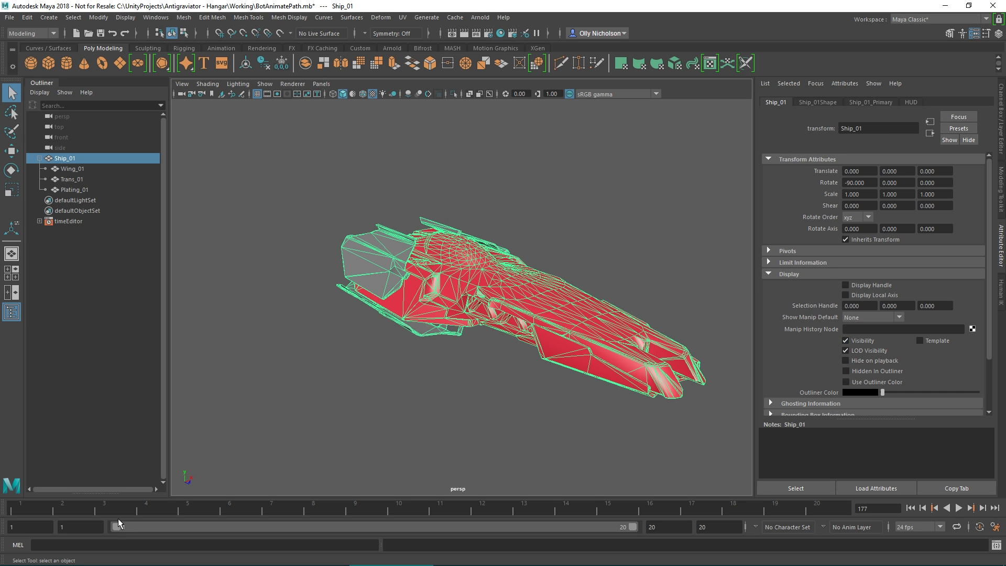
left_click(23, 508)
key("s")
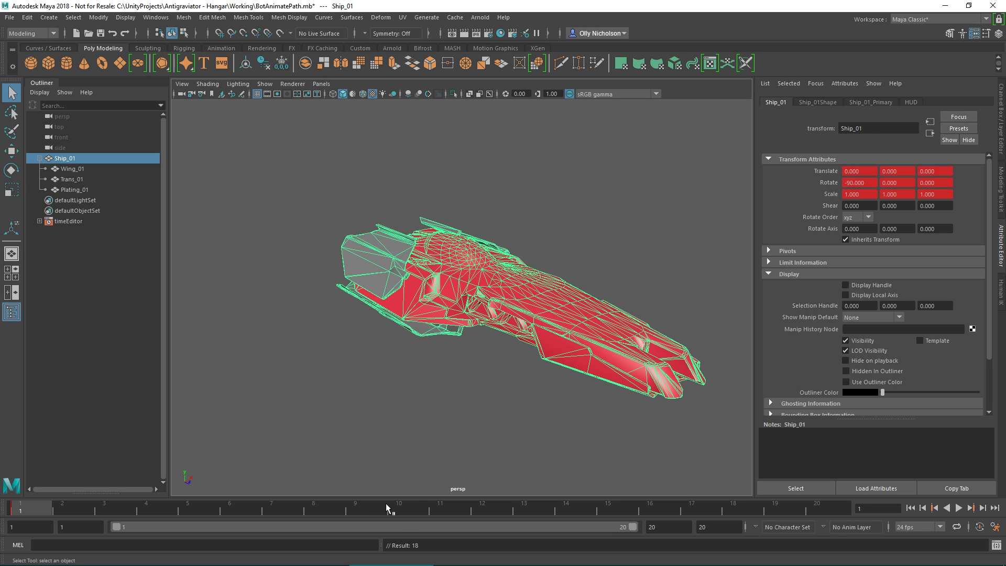
Key Ship_01's Visibility off at frame 10 and back on at frame 20
left_click(393, 507)
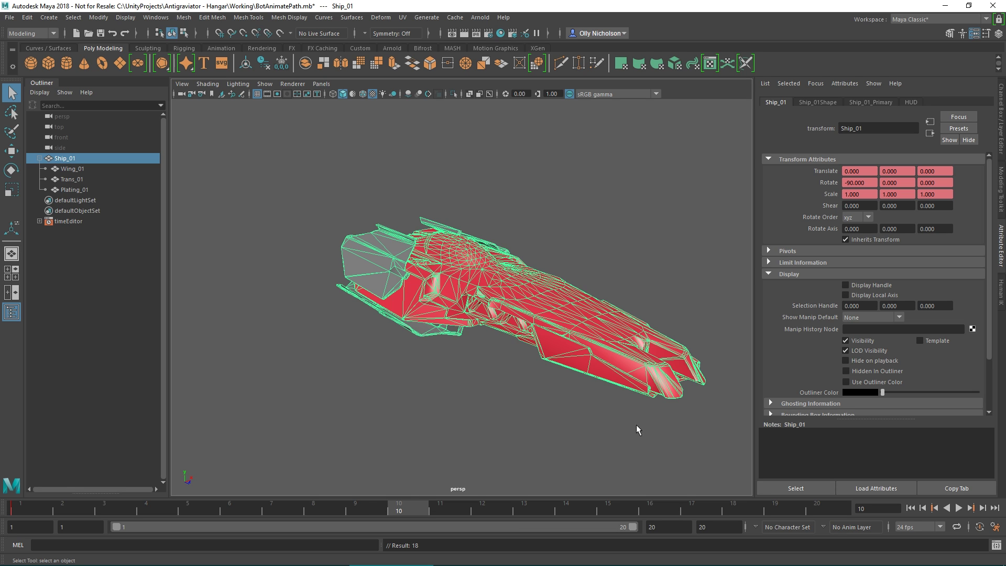
left_click(846, 340)
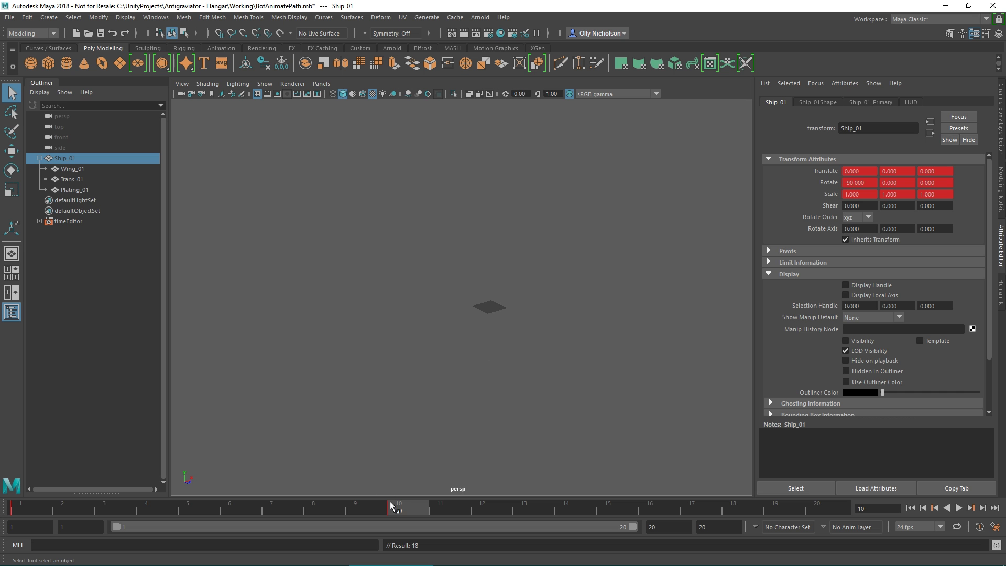
left_click_drag(399, 507, 817, 512)
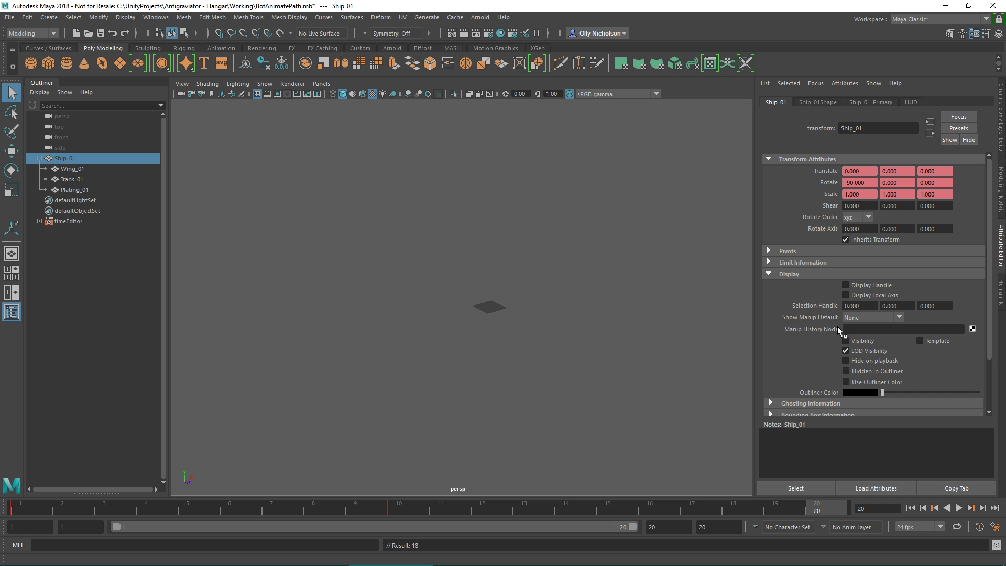
left_click(844, 341)
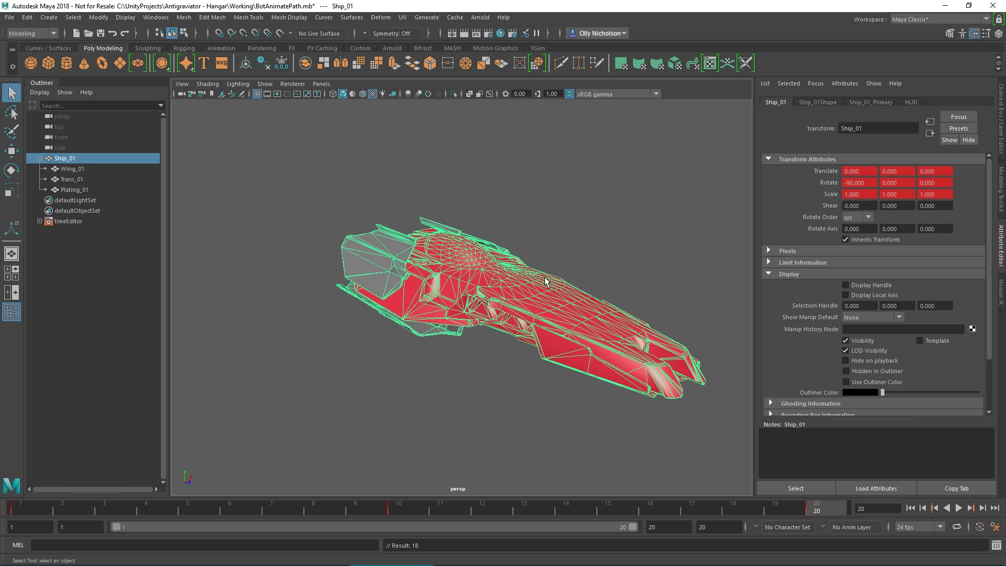
mouse_move(461, 278)
left_mouse_down("alt")
mouse_move(442, 280)
mouse_move(470, 278)
left_mouse_up("alt")
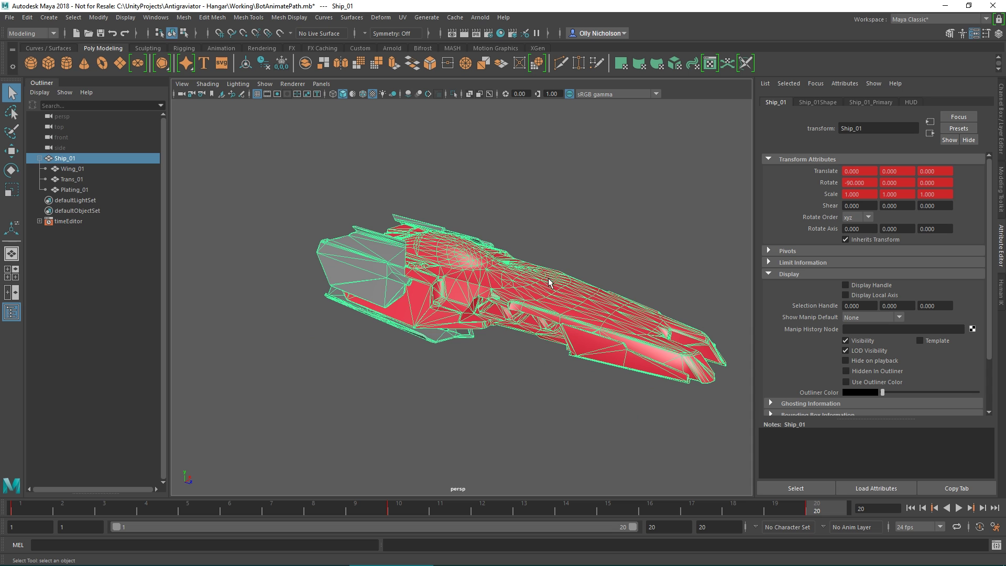
Select the whole ship hierarchy and begin File > Export Selection
left_click(74, 189)
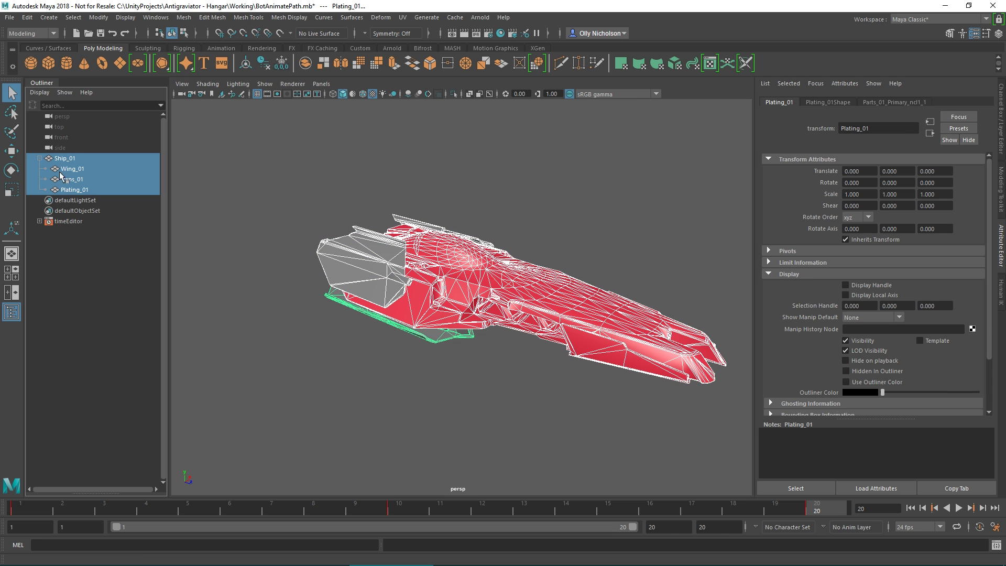
left_click(10, 18)
mouse_move(70, 203)
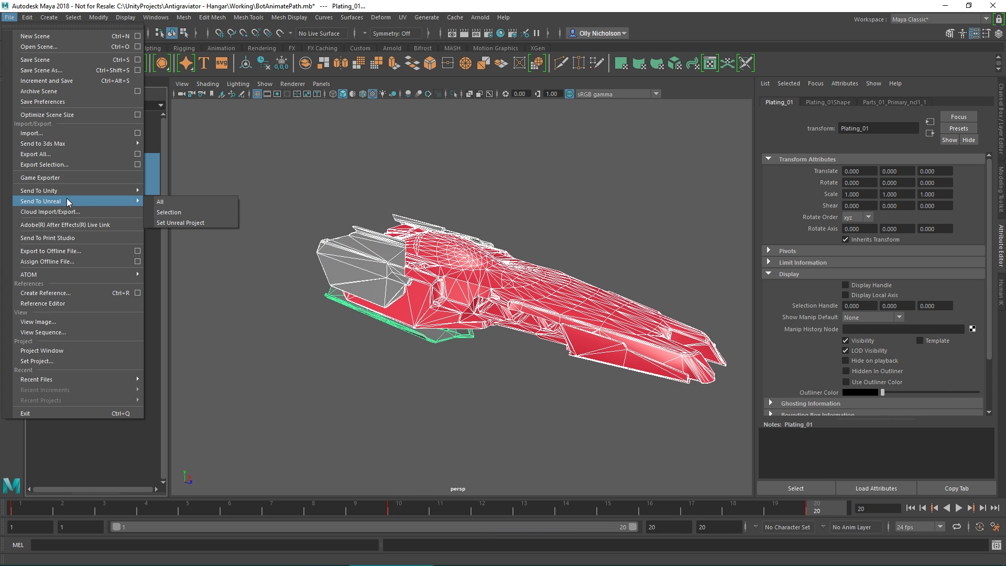
left_click(44, 165)
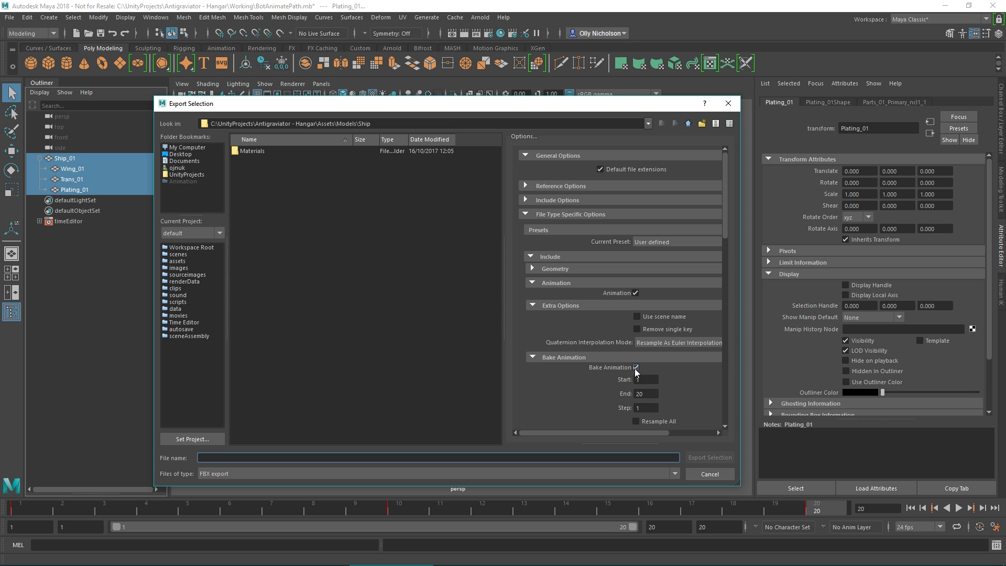
Export the selection as Ship_Combo.fbx with baked animation into Models/Ship
scroll(649, 395, "down", 2)
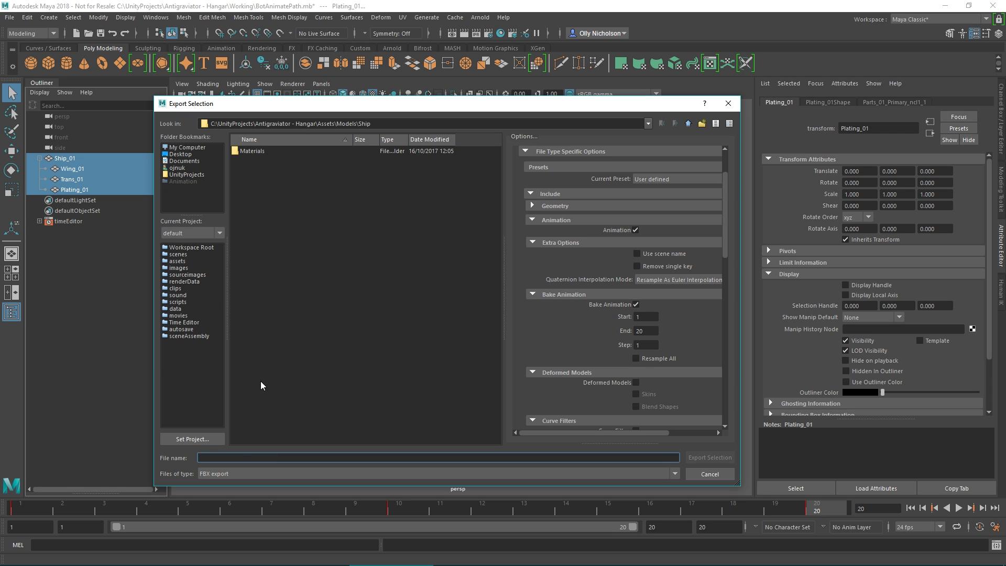
type("Ship")
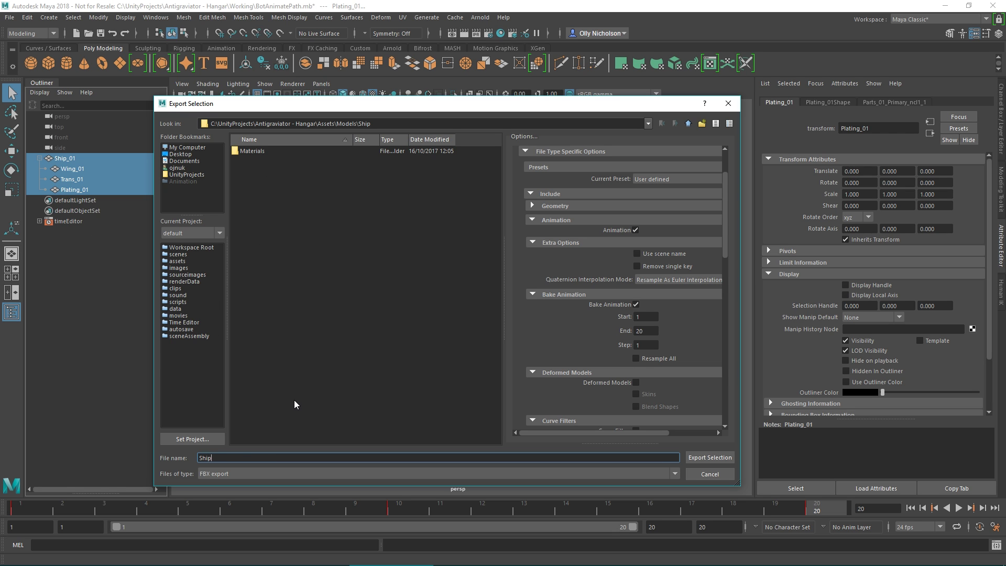
type("_Combn")
key("BackSpace")
key("BackSpace")
type("bo")
left_click(704, 458)
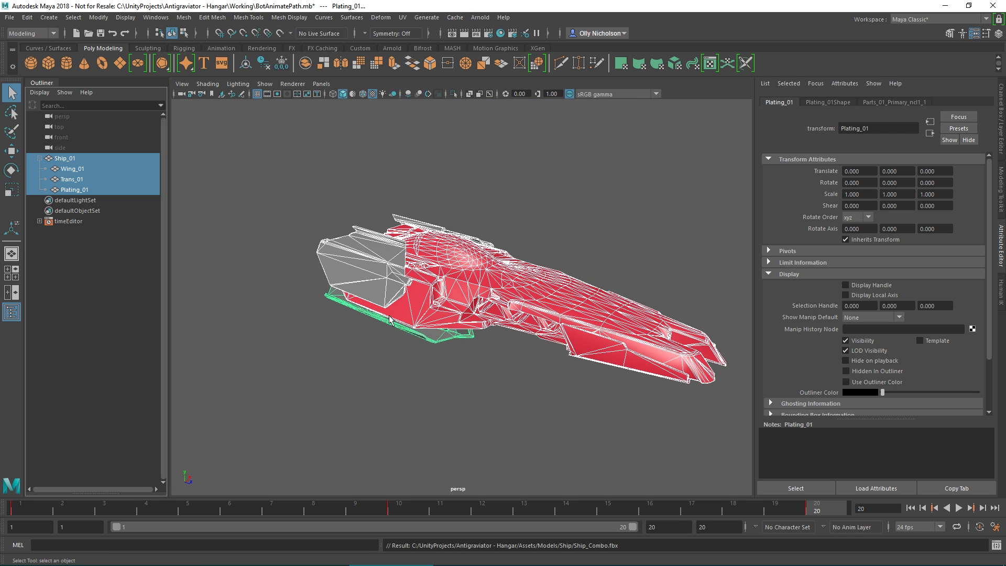
key("alt+Tab")
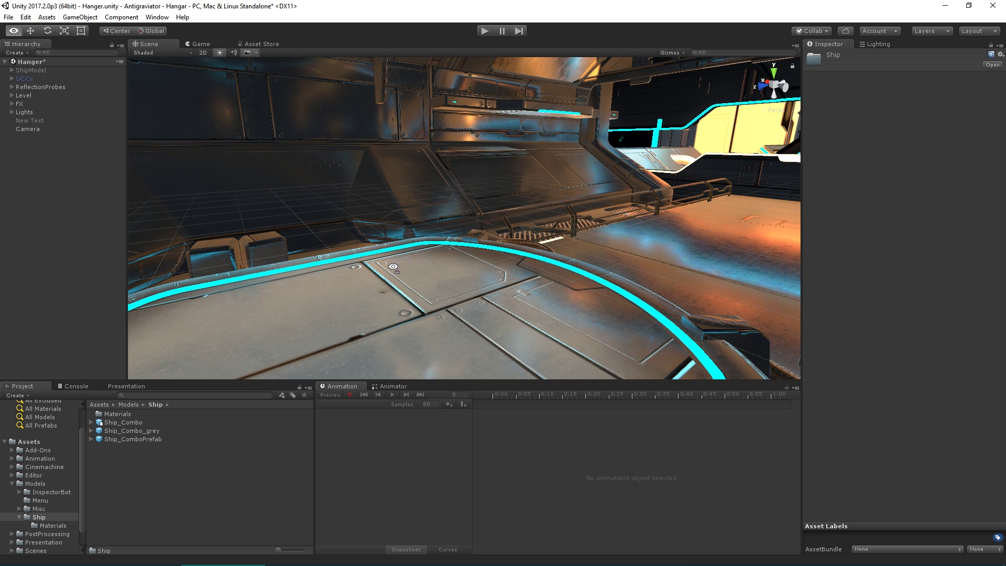
Place the Ship_Combo model into the hangar scene
left_click_drag(392, 267, 358, 291, "alt")
left_click(117, 424)
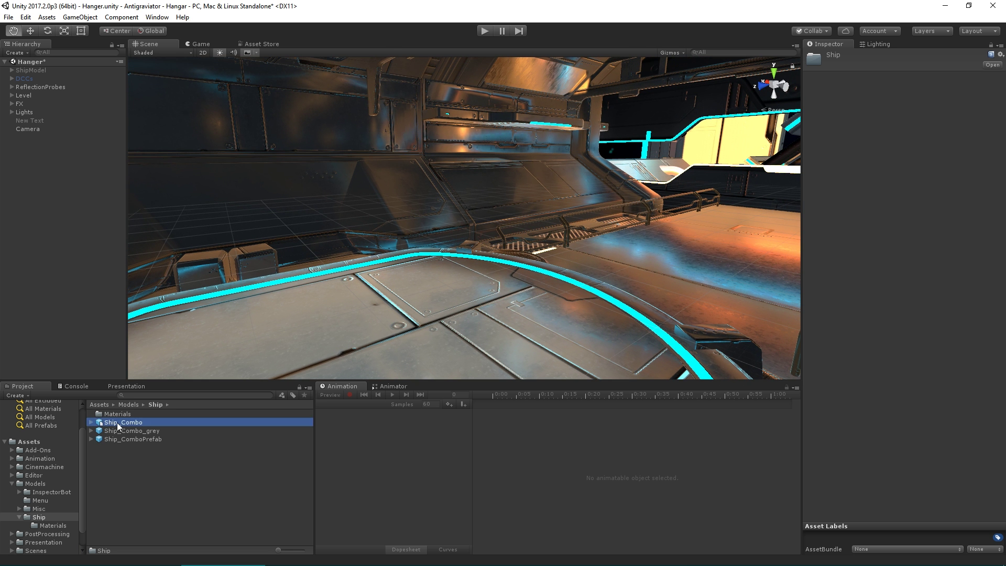
left_click_drag(117, 426, 143, 321)
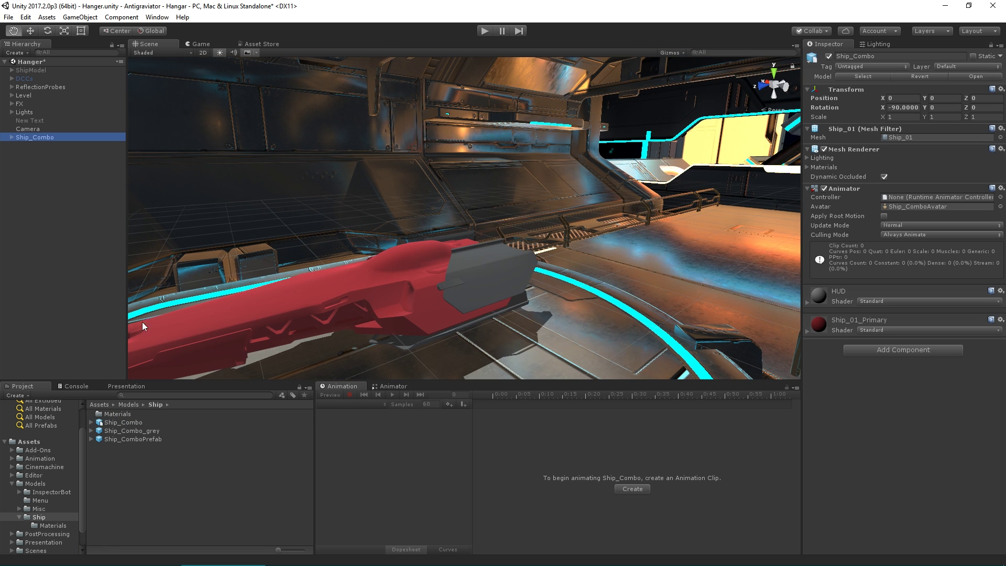
Apply the ShipParts and Ship_01 decal materials to the ship, then select it
double_click(116, 414)
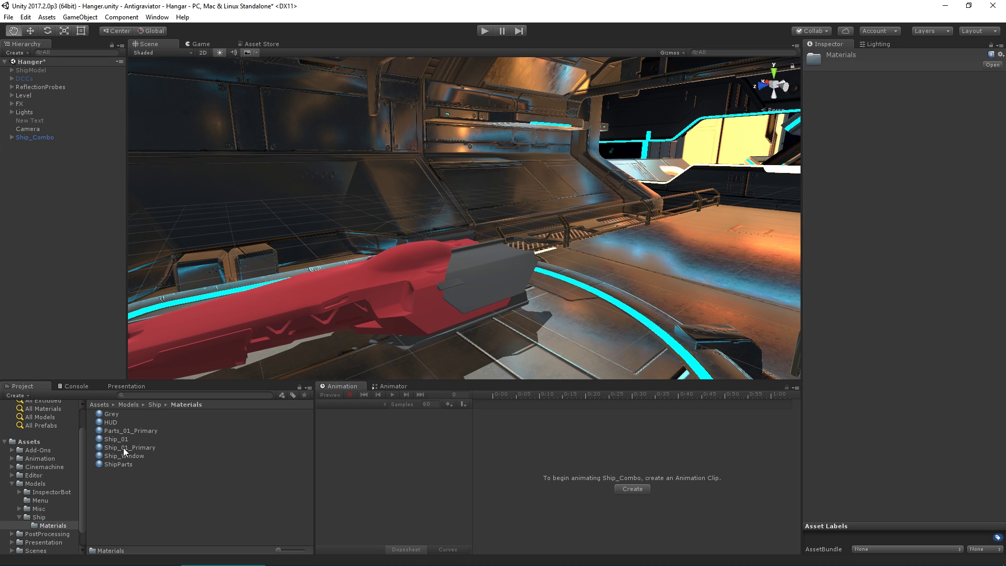
left_click_drag(122, 463, 502, 290)
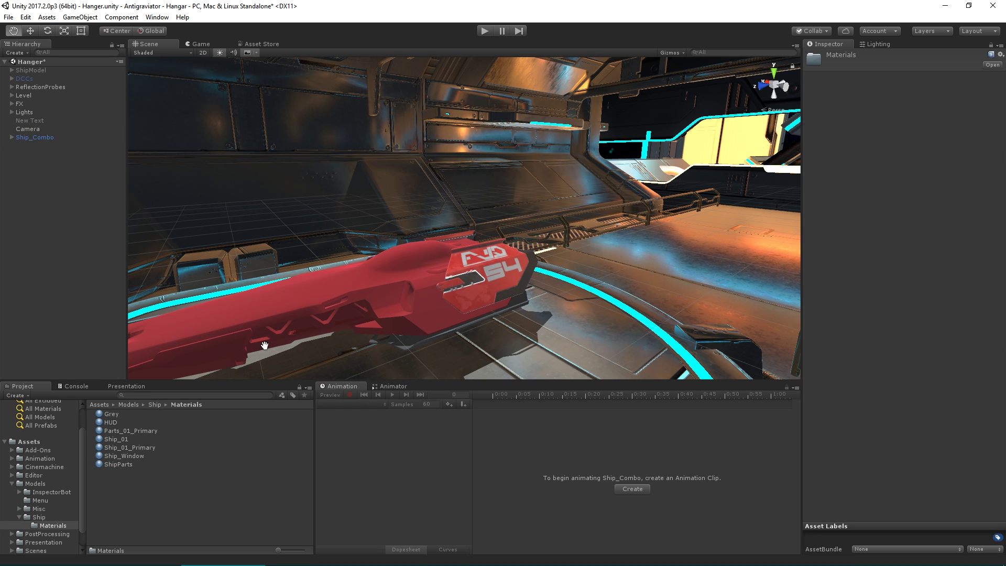
left_click_drag(124, 441, 378, 332)
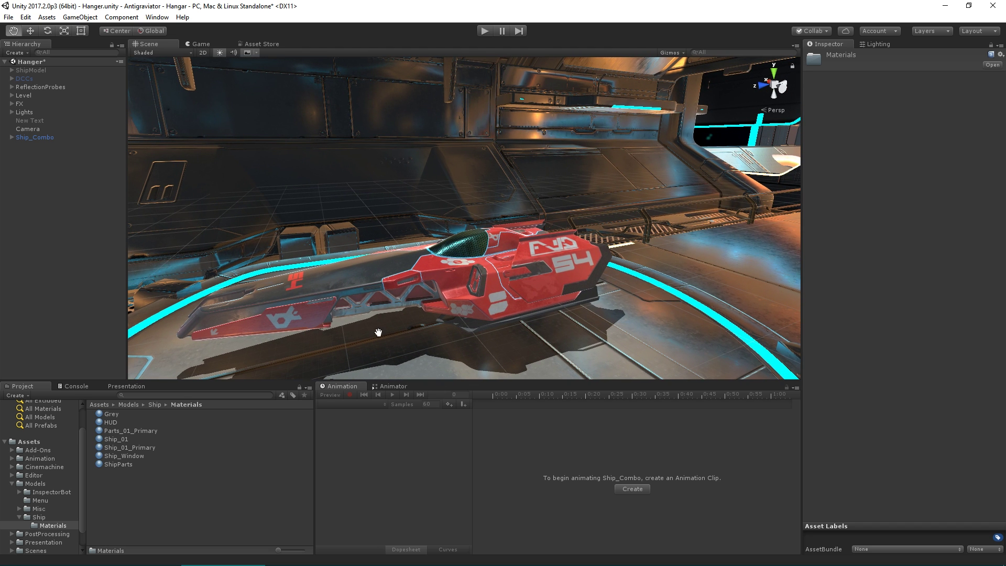
left_click(34, 137)
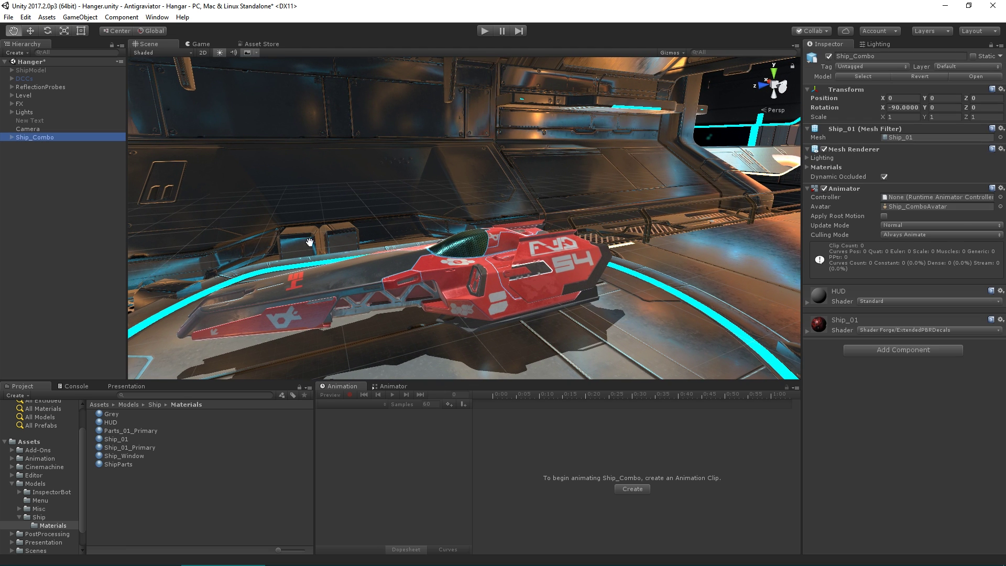
left_click(941, 197)
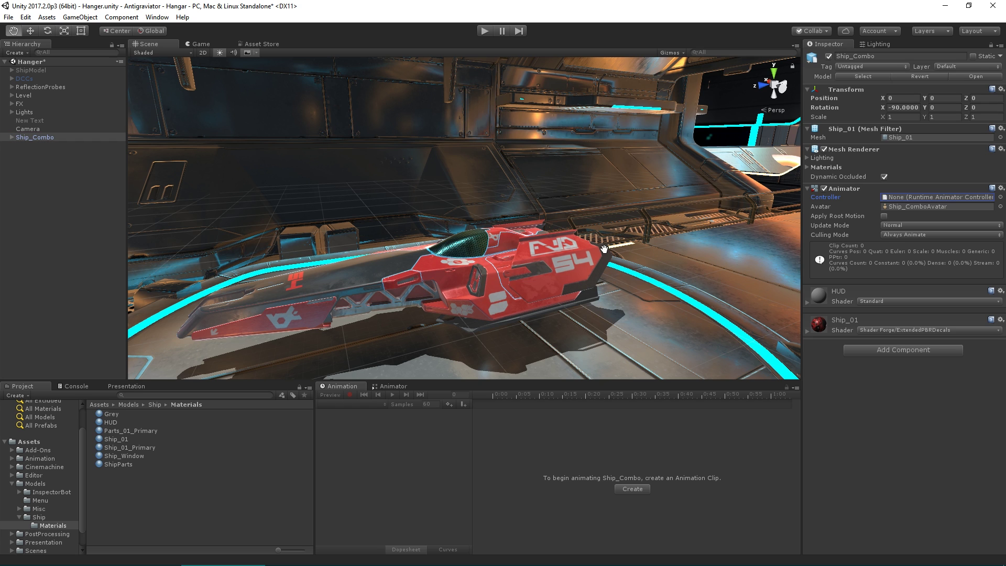
Create a new Animator Controller named ShipCloak in the Animation folder
left_click(35, 458)
right_click(206, 457)
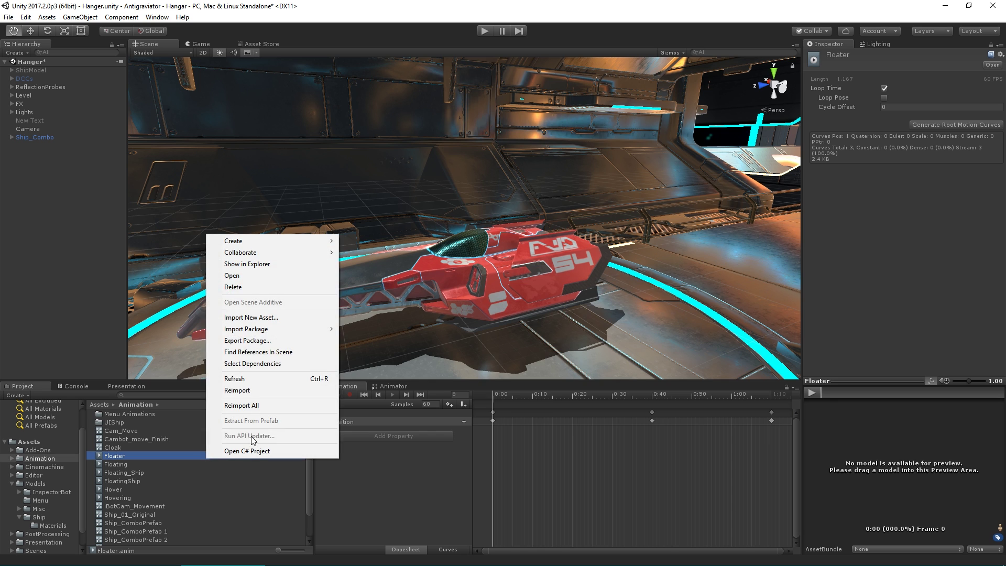
mouse_move(260, 240)
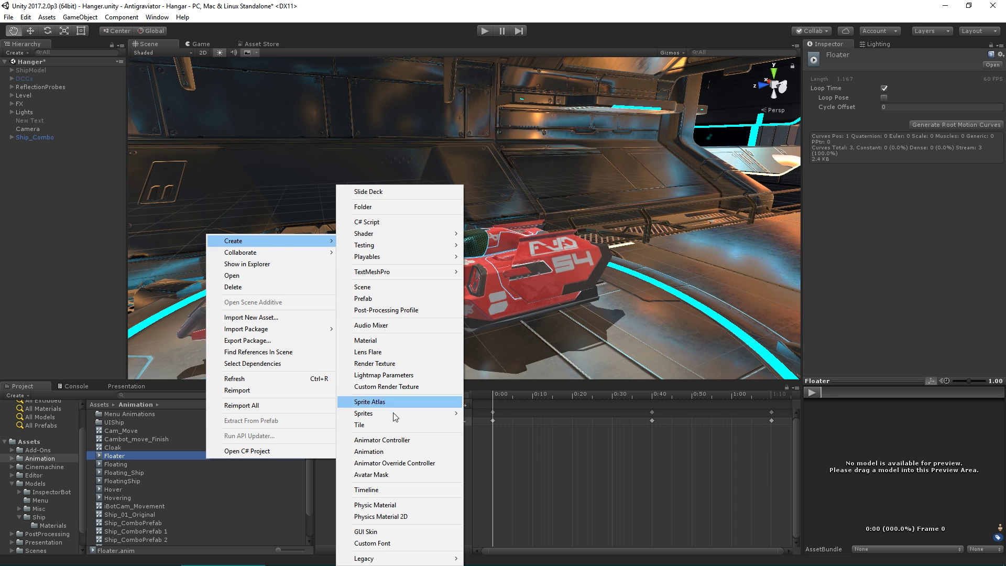
left_click(390, 440)
type("ShipCl")
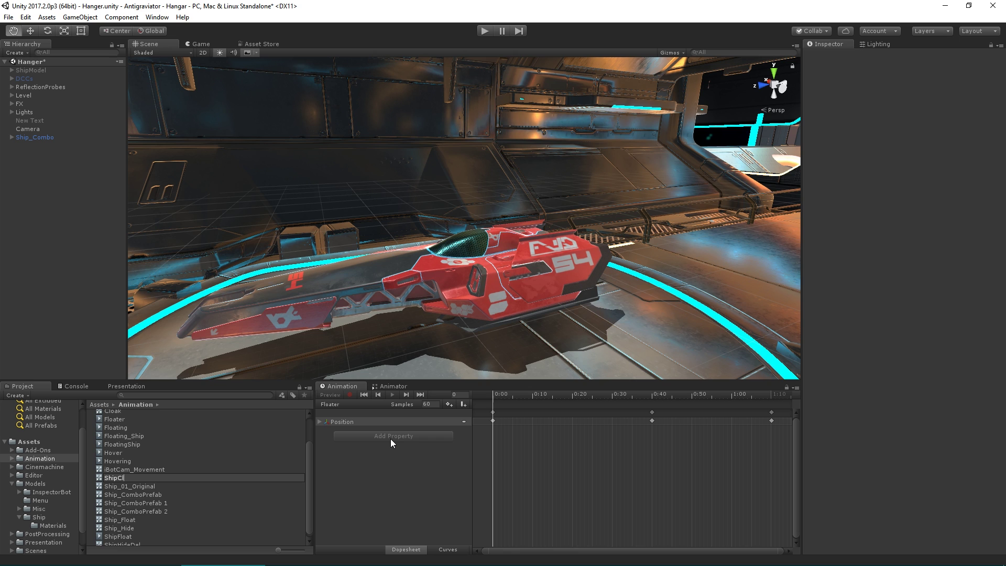
type("oak")
key("Return")
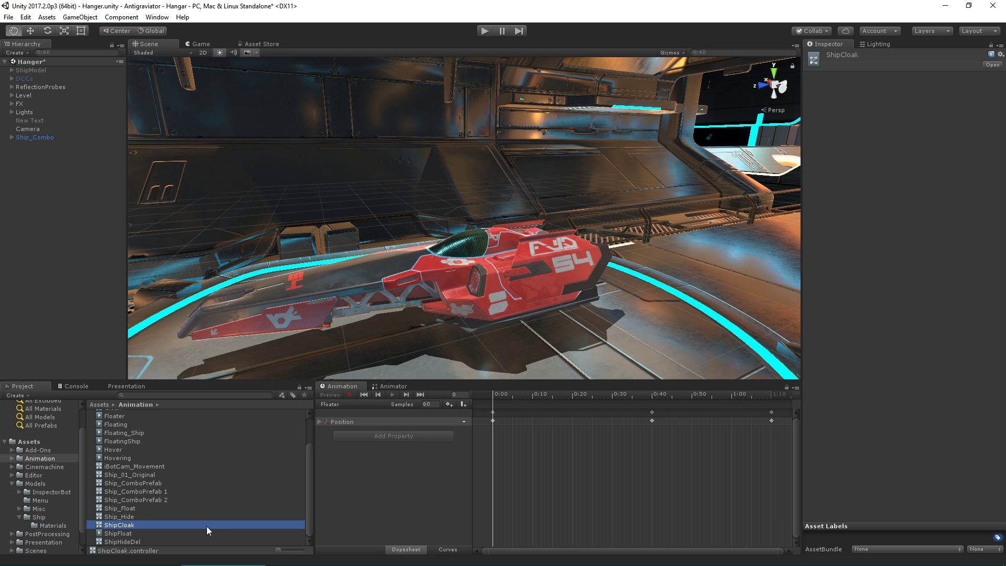
Assign ShipCloak to Ship_Combo's Animator Controller field
left_click(45, 139)
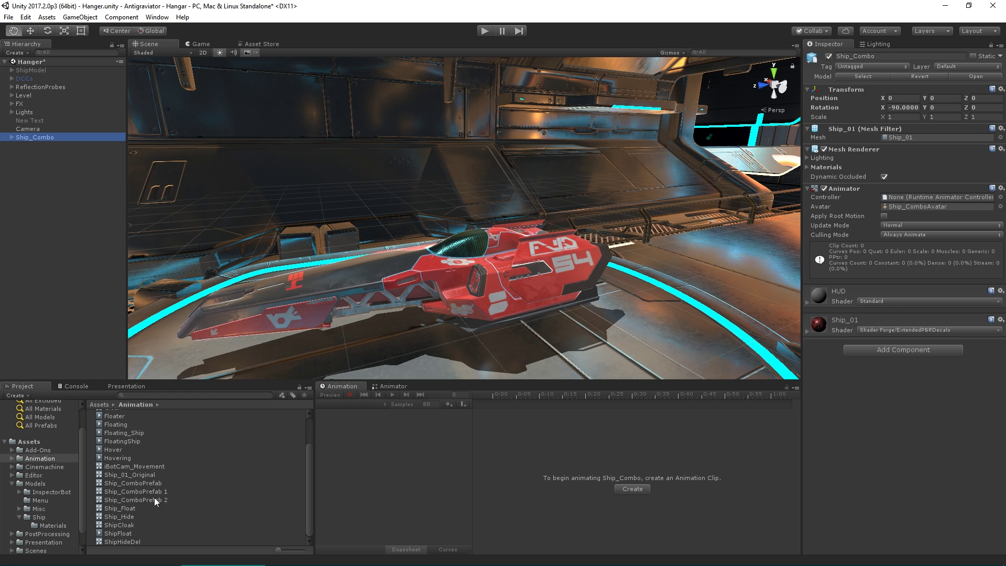
left_click_drag(131, 525, 944, 200)
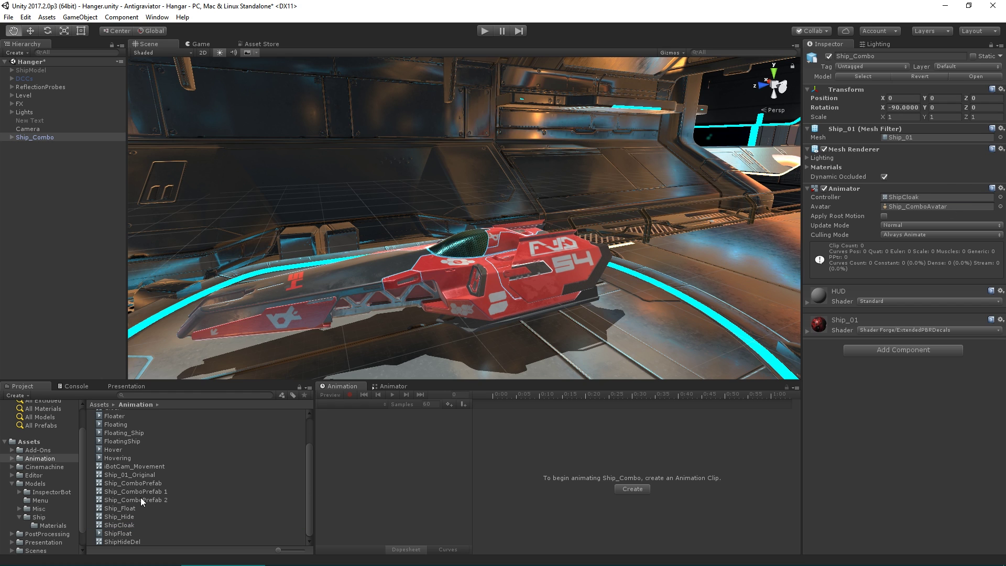
left_click(127, 522)
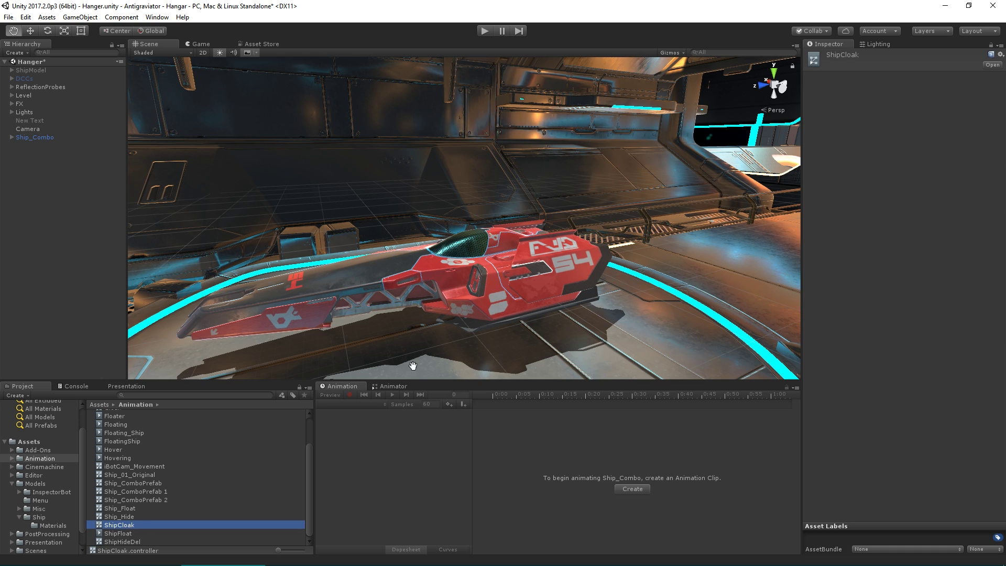
left_click(398, 387)
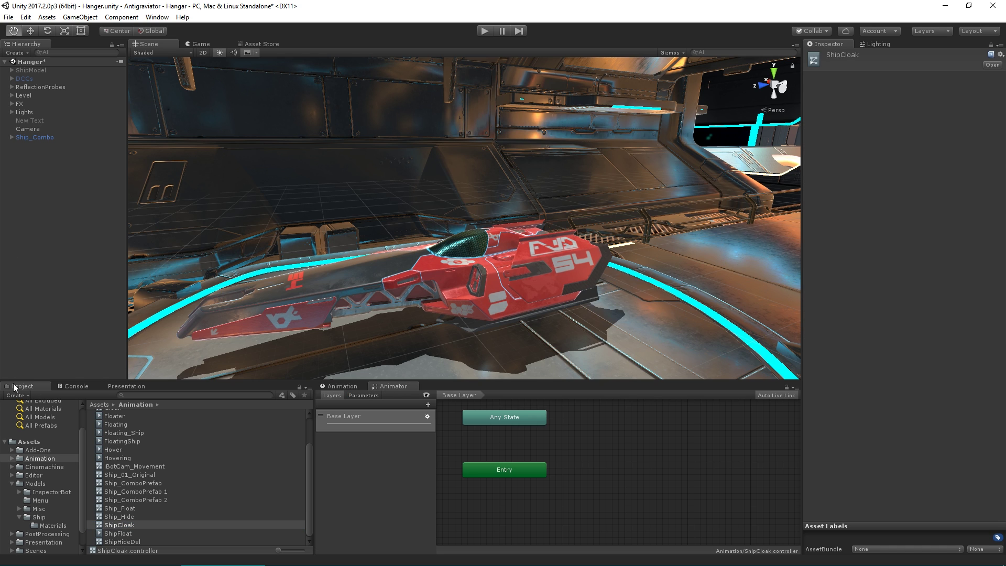
Add Ship_Combo's Take 001 clip from Models/Ship as a state in ShipCloak
left_click(33, 483)
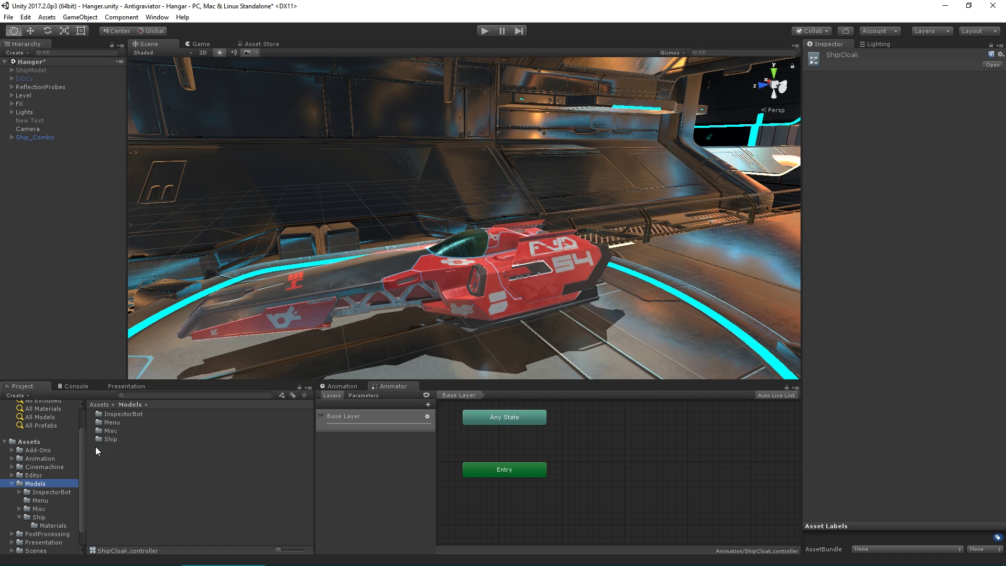
double_click(105, 439)
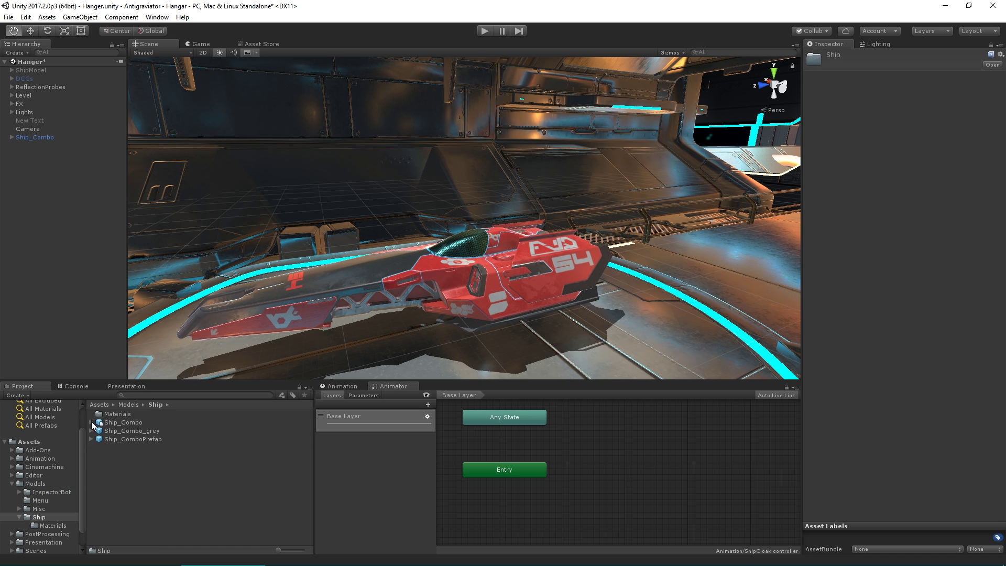
left_click(91, 422)
left_click_drag(128, 488, 661, 449)
Preview the Take 001 clip's Renderer.Enabled keyframes where the ship disappears
left_click(732, 446)
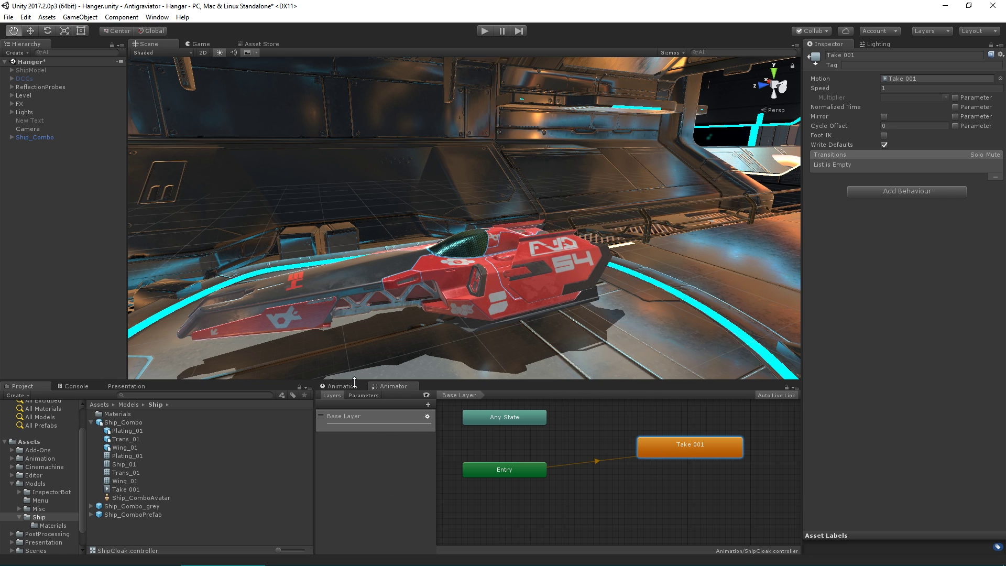
left_click(349, 385)
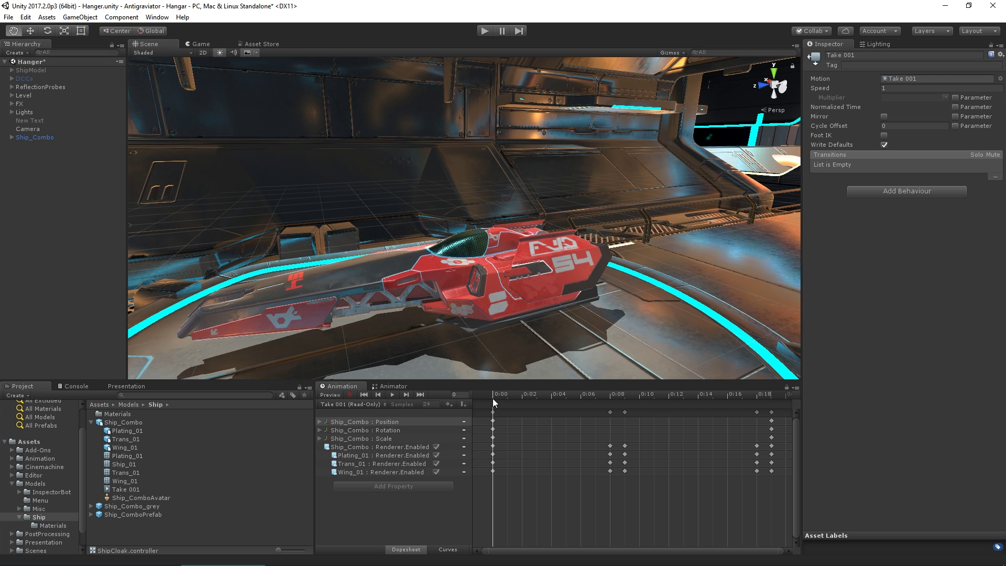
mouse_move(493, 395)
left_mouse_down()
mouse_move(667, 412)
mouse_move(554, 398)
mouse_move(617, 405)
mouse_move(490, 405)
mouse_move(739, 418)
mouse_move(457, 405)
mouse_move(769, 415)
mouse_move(493, 408)
left_mouse_up()
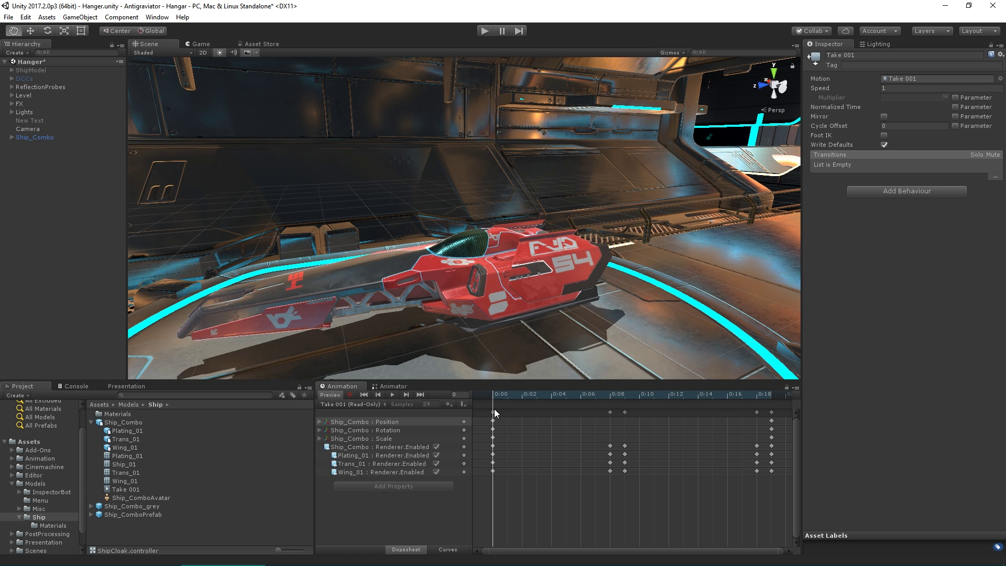
Enter play mode to watch the ship's cloaking animation in the hangar
left_click(484, 30)
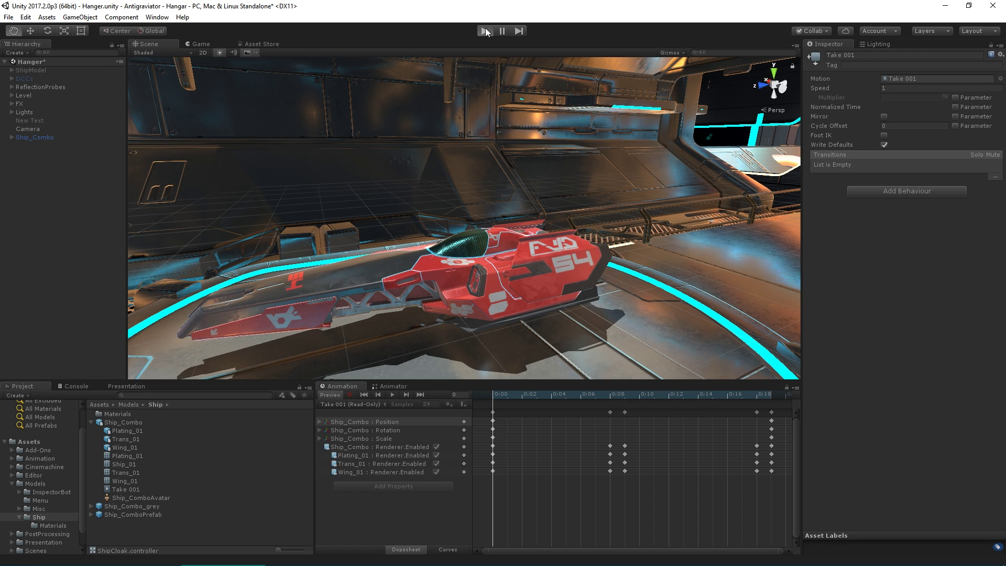